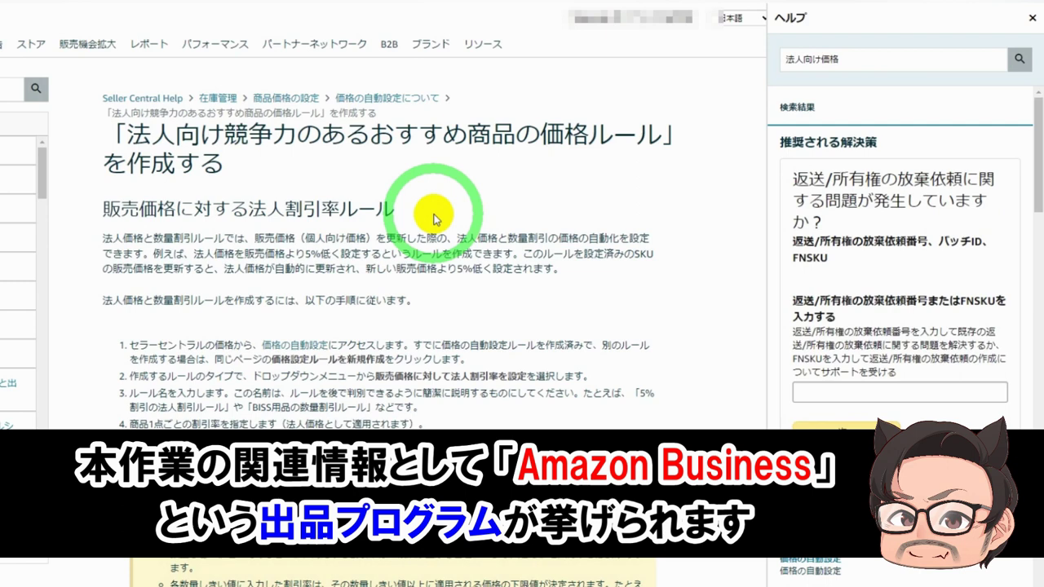
Search the help for 法人向け価格, open the 法人向け競争力のあるおすすめ商品の価格ルール article and examine its 法人割引率ルール section.
left_click(790, 59)
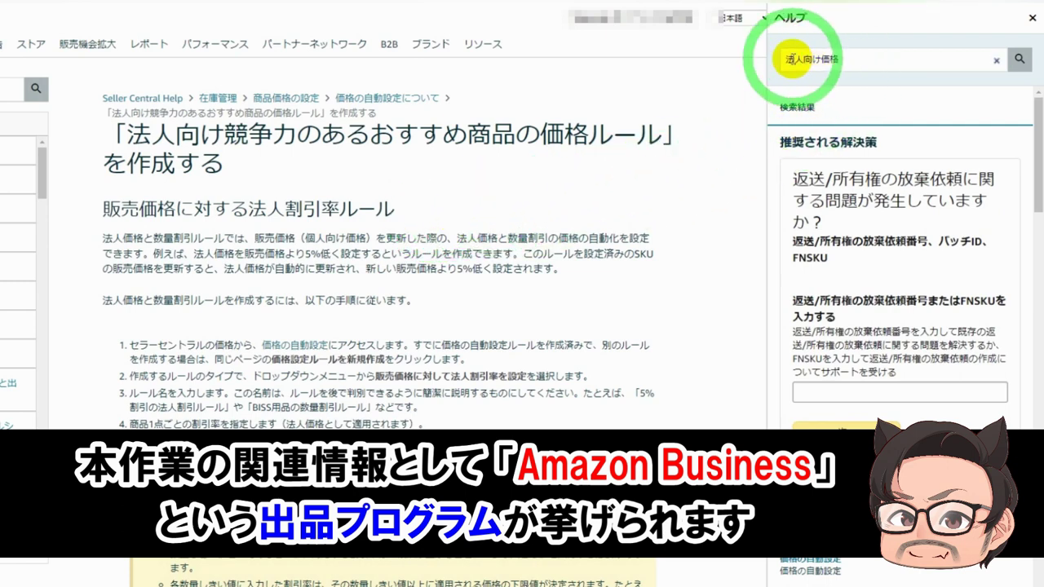
left_click_drag(763, 59, 839, 57)
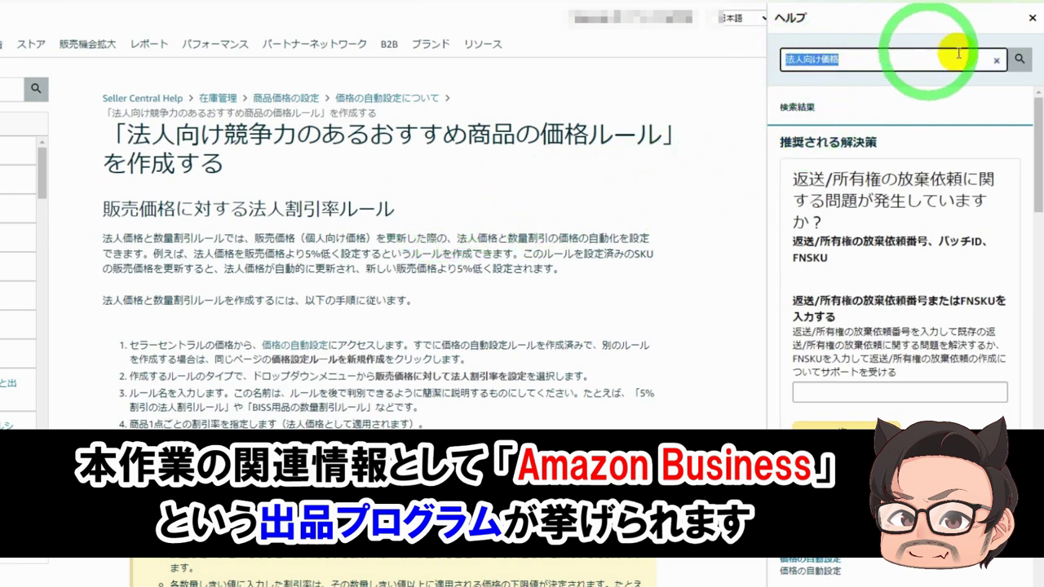
left_click(1019, 59)
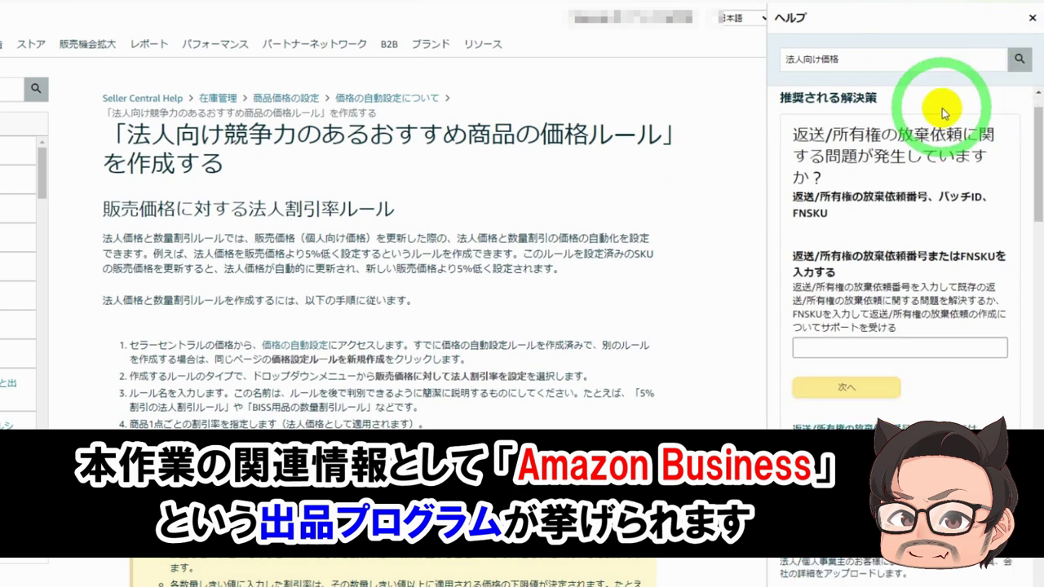
scroll(944, 113, "down", 5)
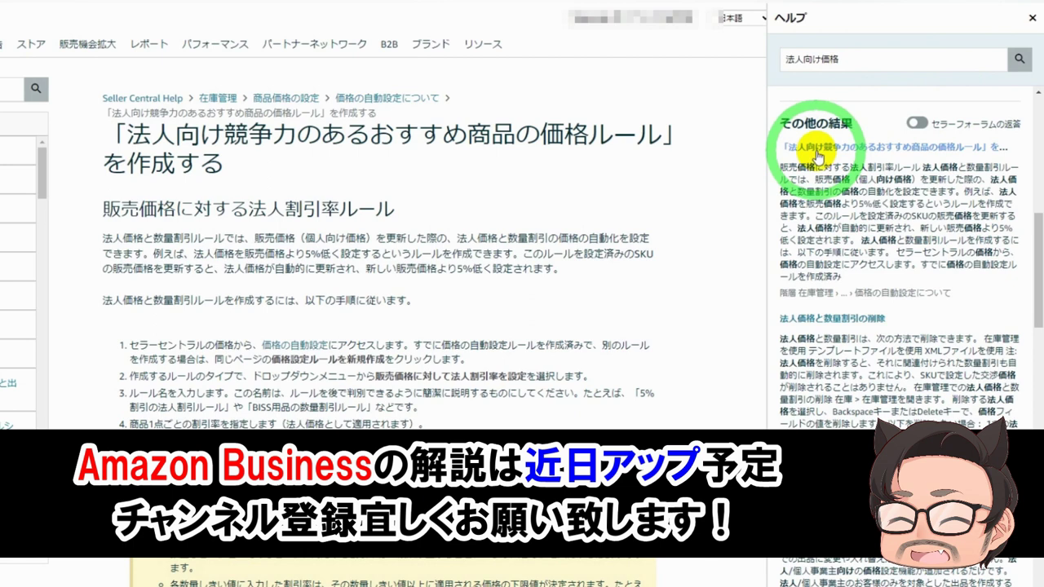
left_click(818, 155)
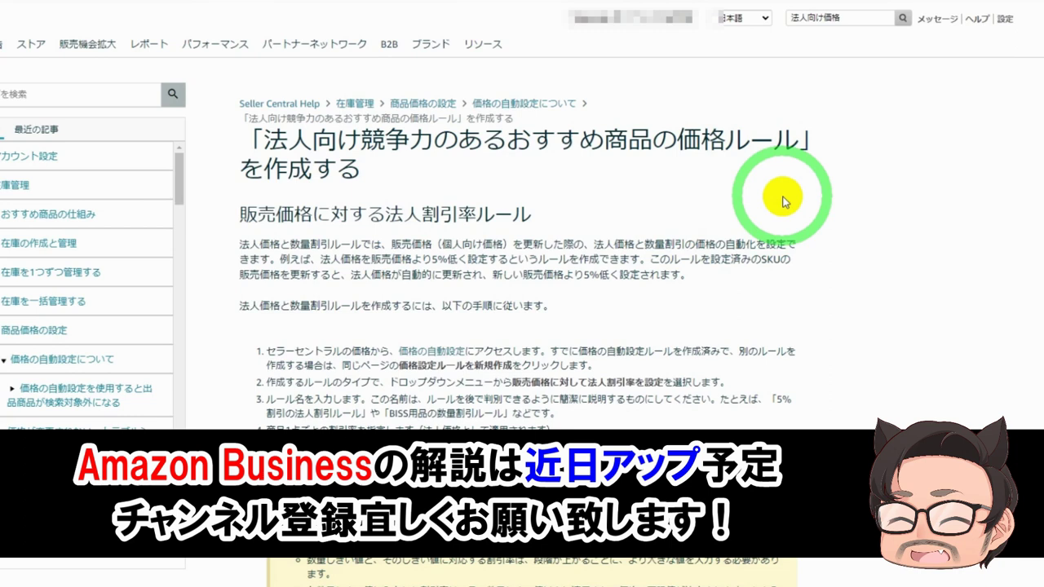
left_click_drag(353, 141, 259, 140)
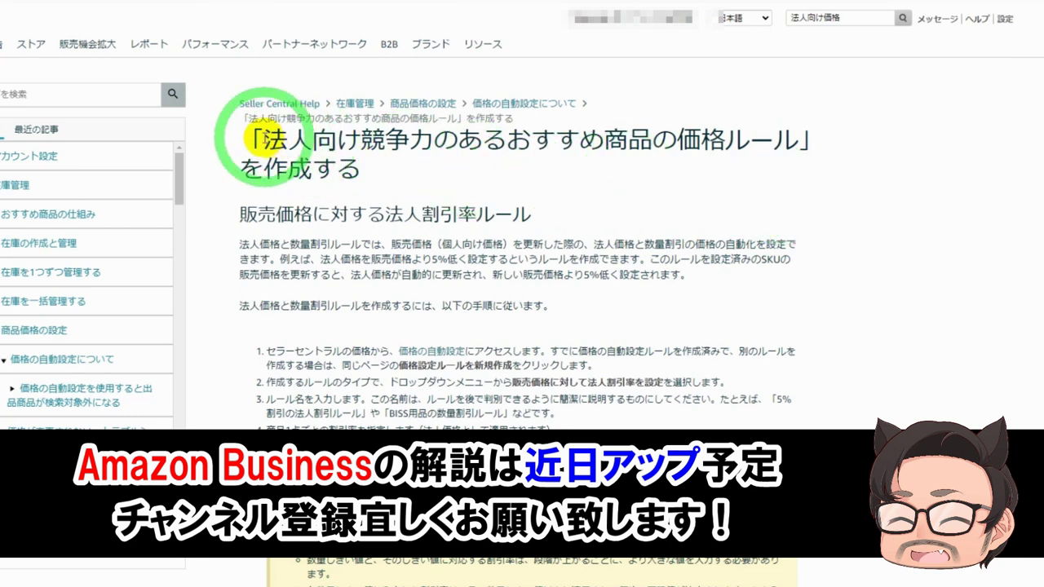
left_click(380, 205)
left_click_drag(414, 218, 615, 216)
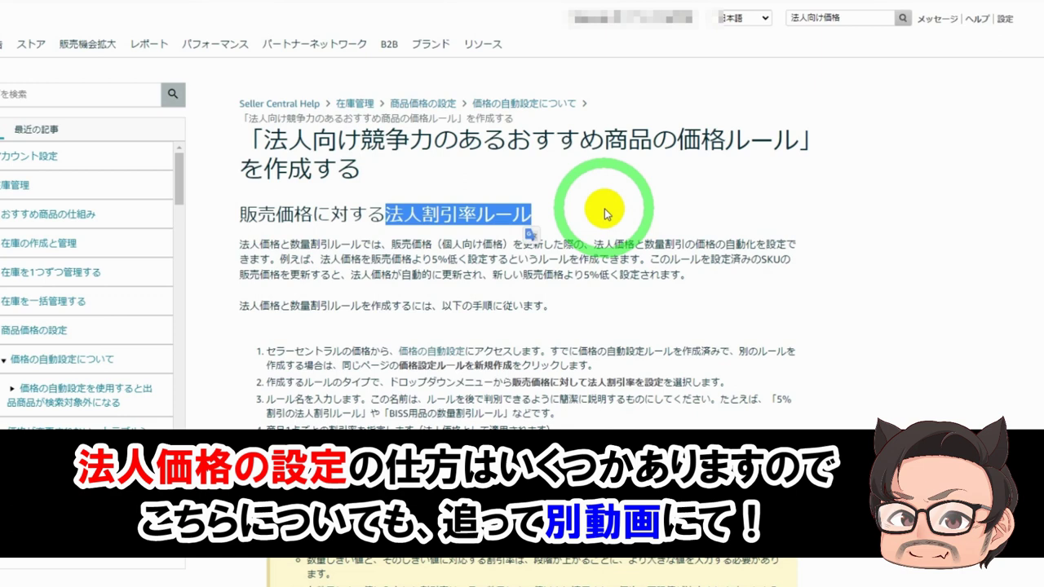
left_click(630, 175)
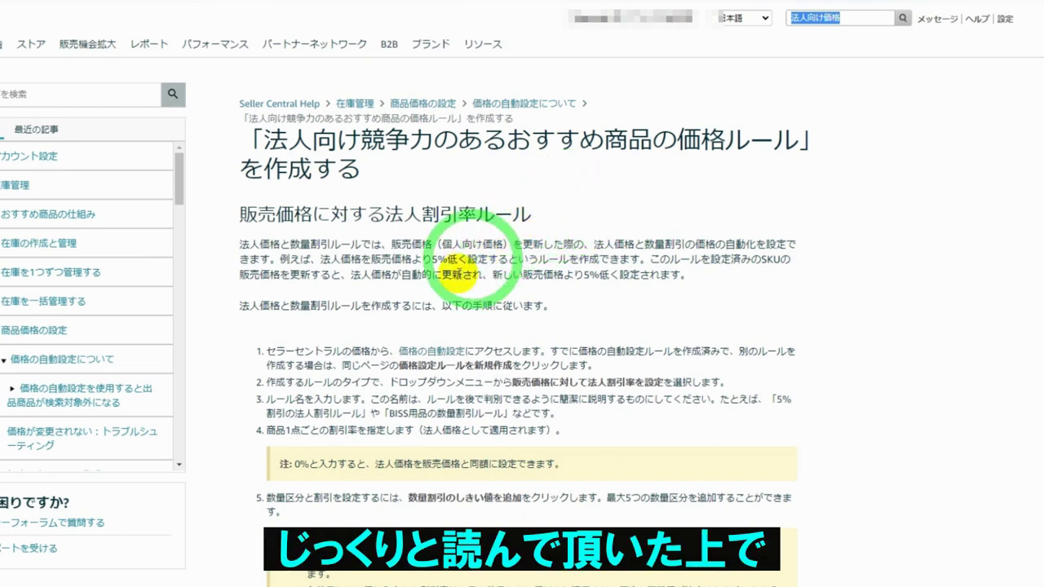
Open 価格の自動設定 from the article and start a custom pricing rule of type 販売価格に対して法人割引率を設定.
left_click(410, 357)
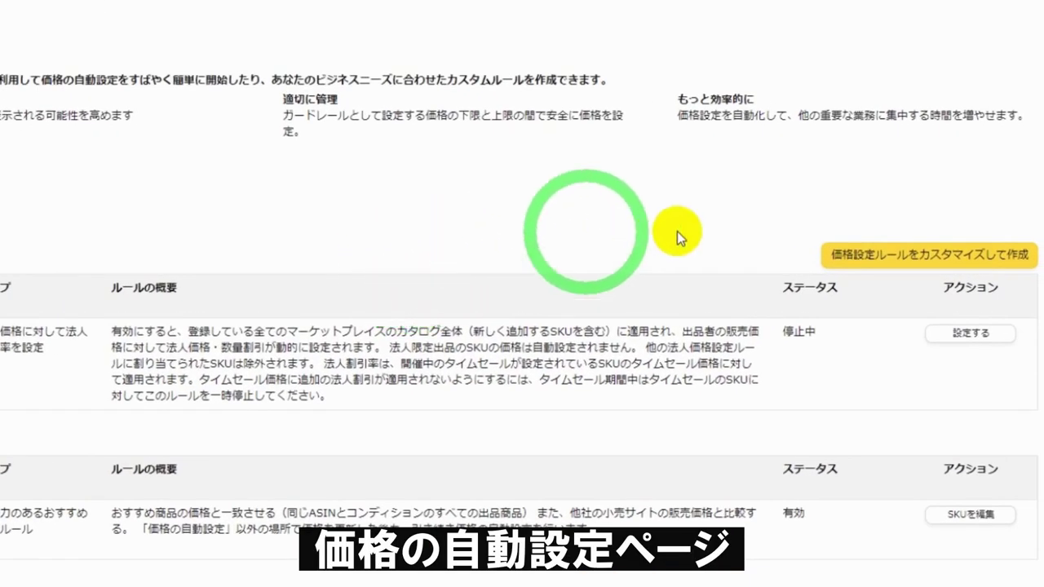
left_click(861, 260)
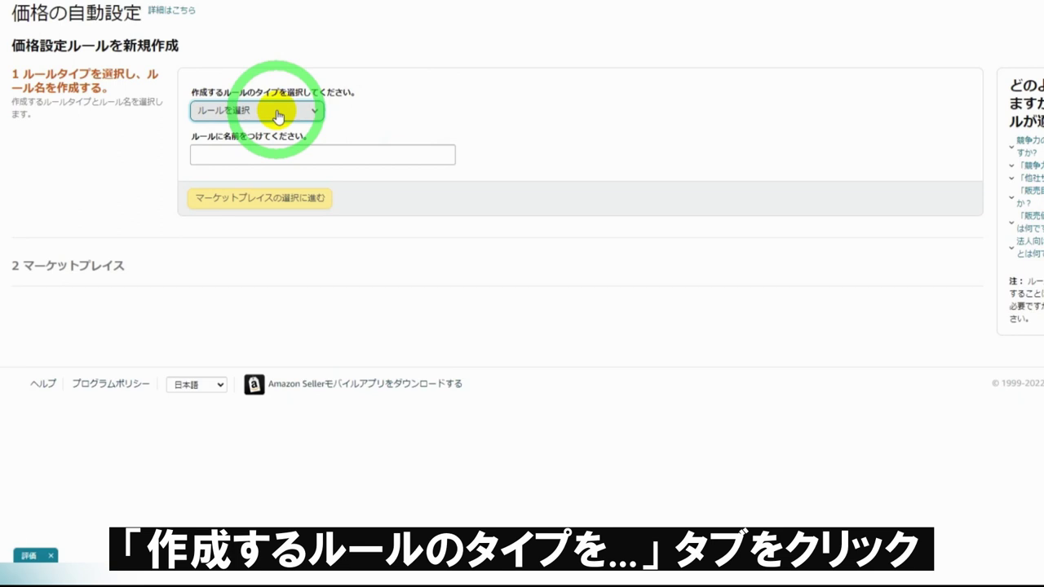
left_click(277, 113)
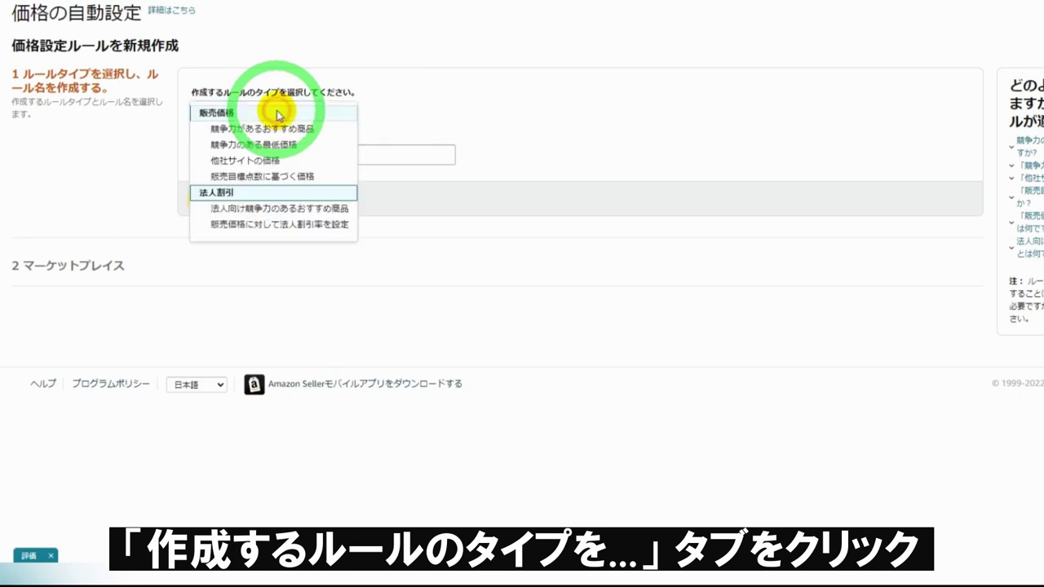
left_click(267, 225)
Name the rule 法人5%OFF and save Amazon.com as its marketplace.
type("法人5%OFF")
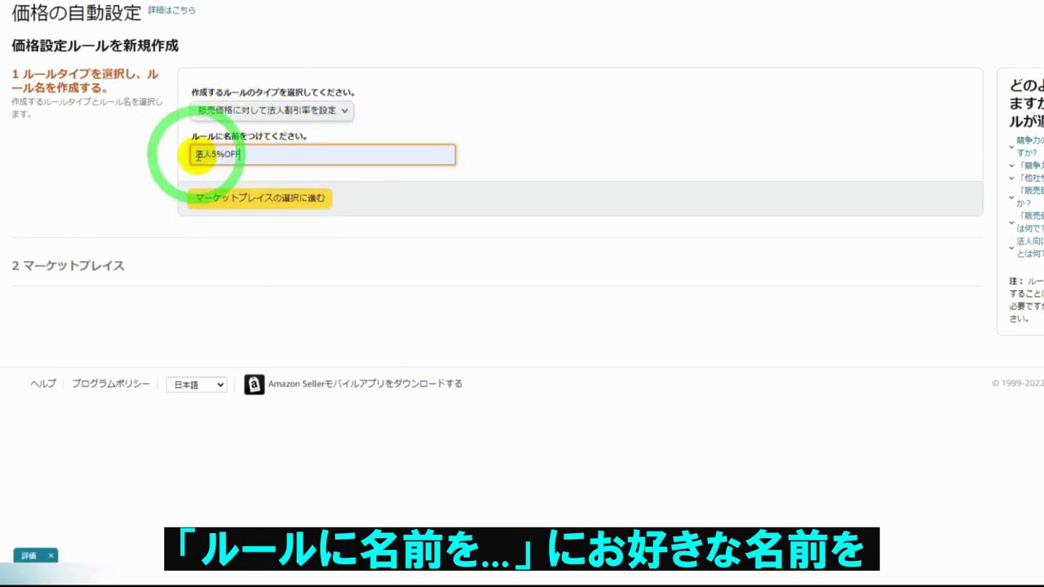
left_click_drag(198, 156, 247, 155)
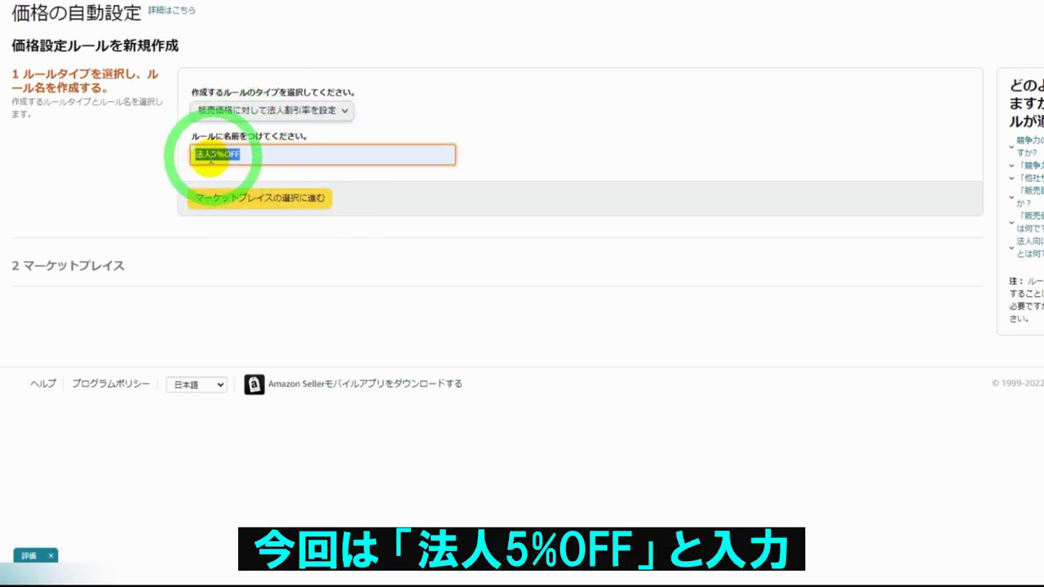
left_click(243, 152)
left_click(235, 206)
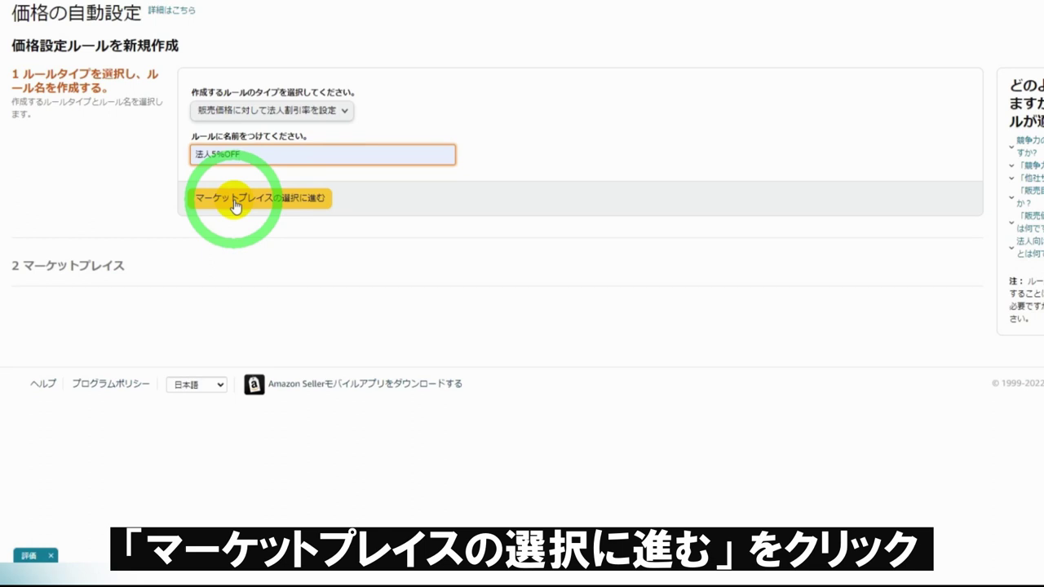
left_click(236, 201)
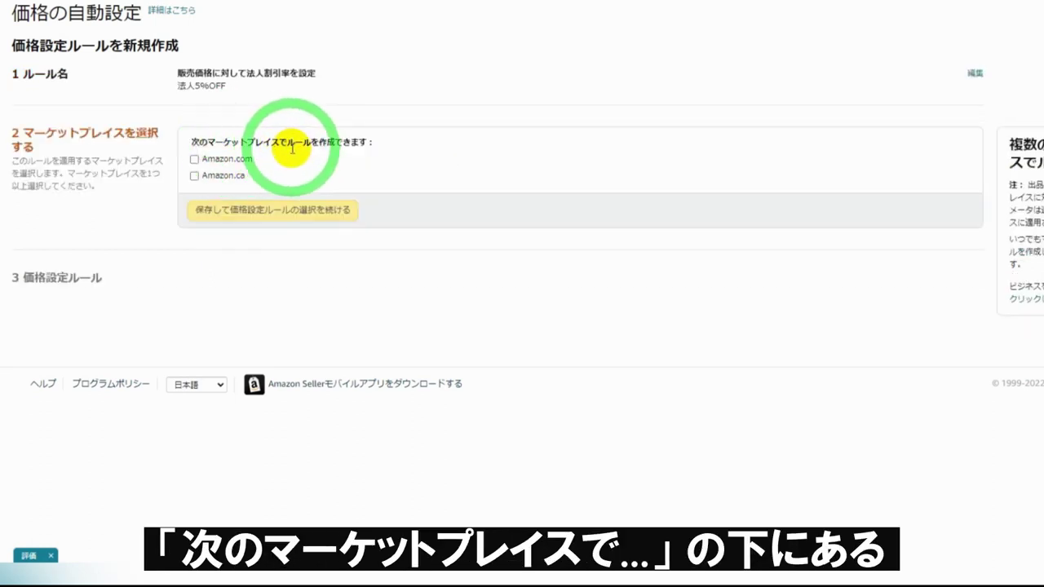
left_click(195, 160)
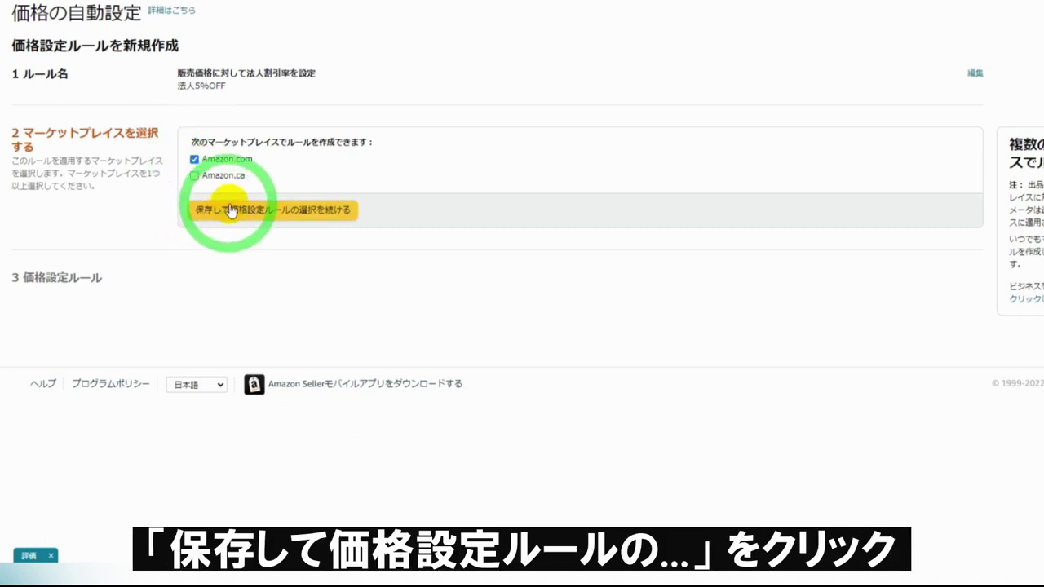
left_click(298, 210)
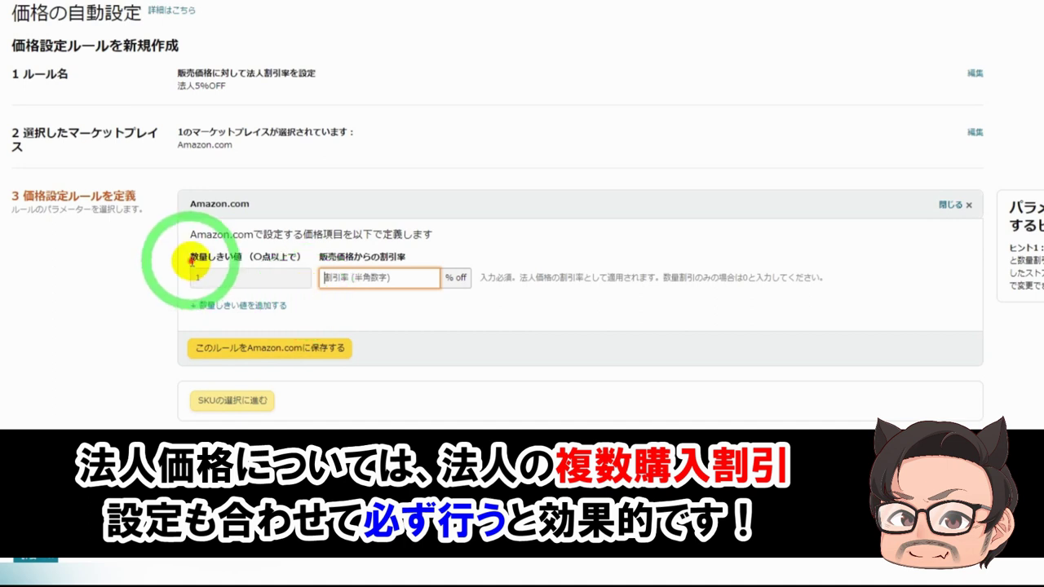
Set the business discount from the selling price to 5% off for the quantity threshold of 1.
left_click(209, 277)
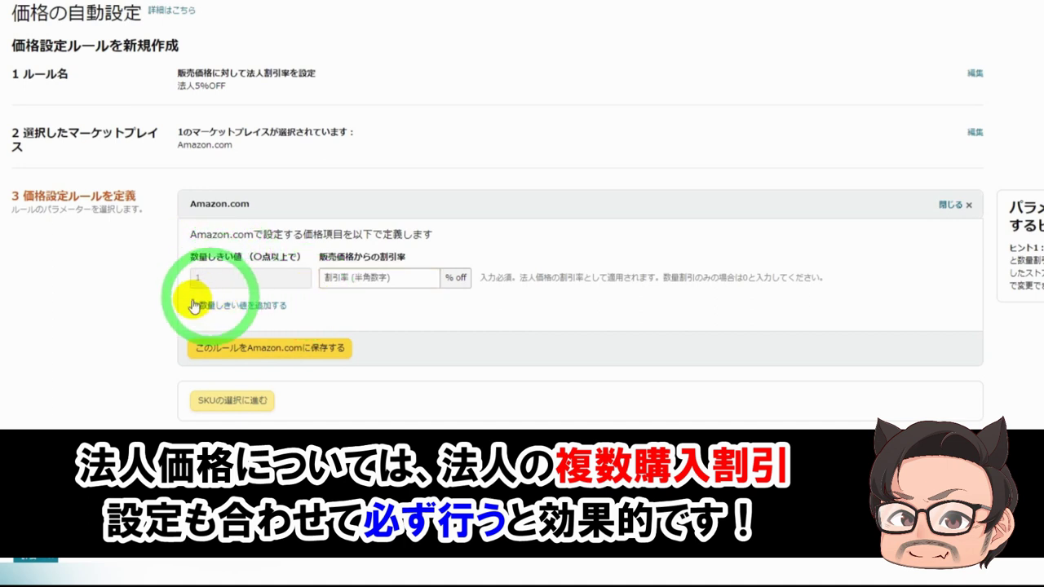
left_click(376, 280)
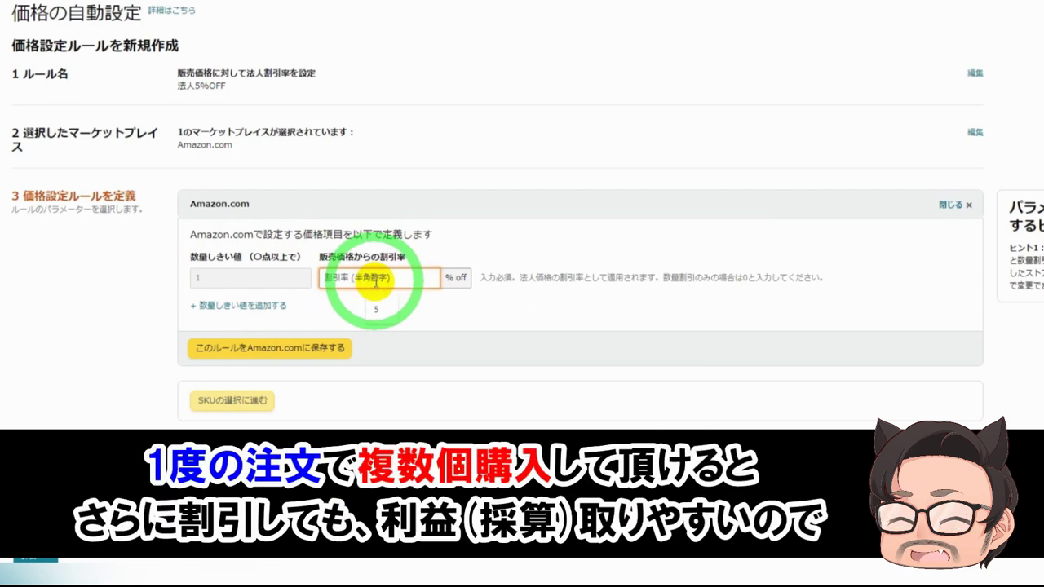
type("5")
key("Return")
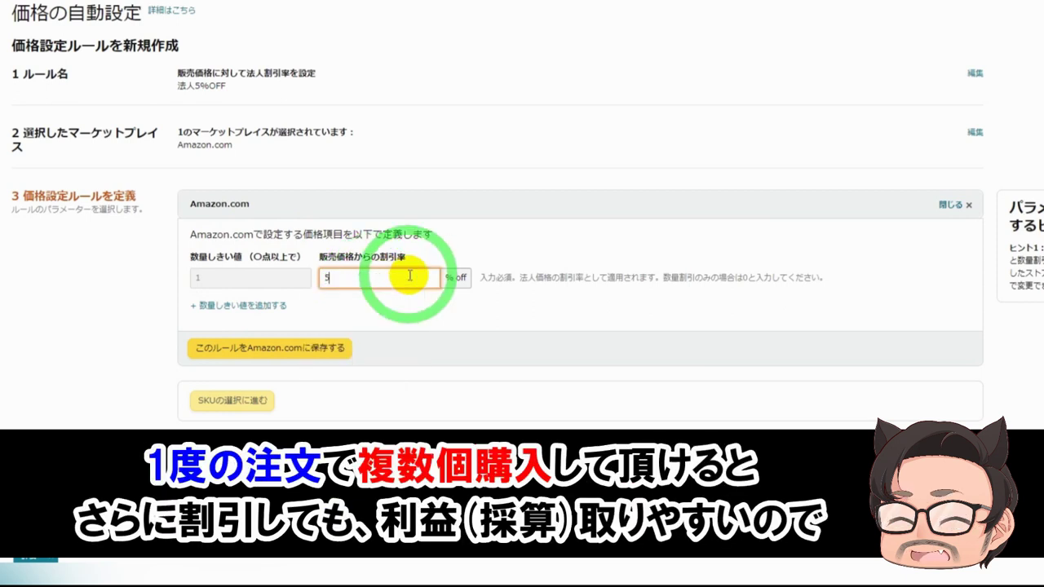
left_click(332, 301)
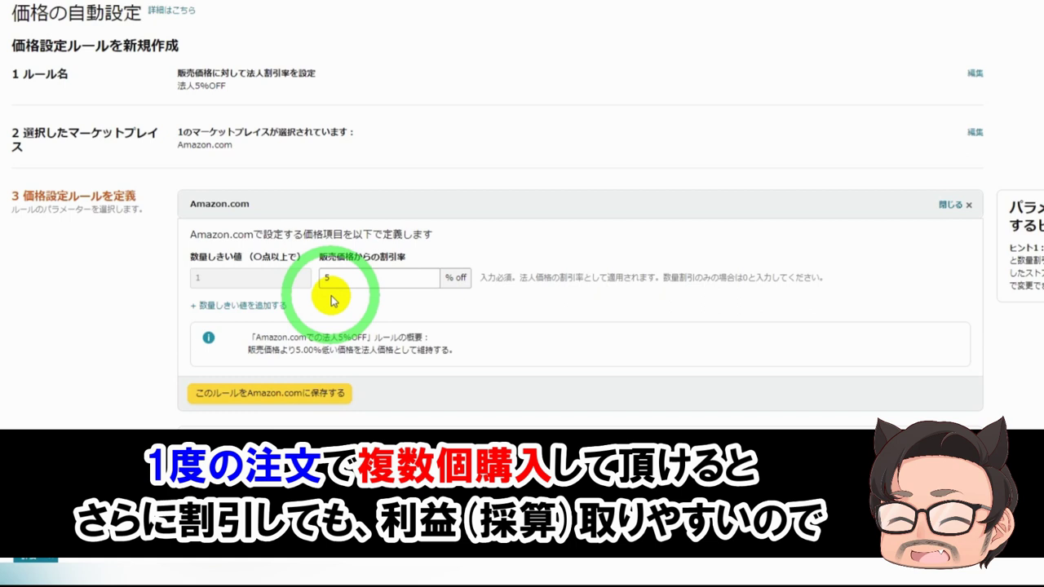
Add a quantity threshold of 2 with an 8% discount and save the rule to Amazon.com, checking its summary.
left_click(262, 306)
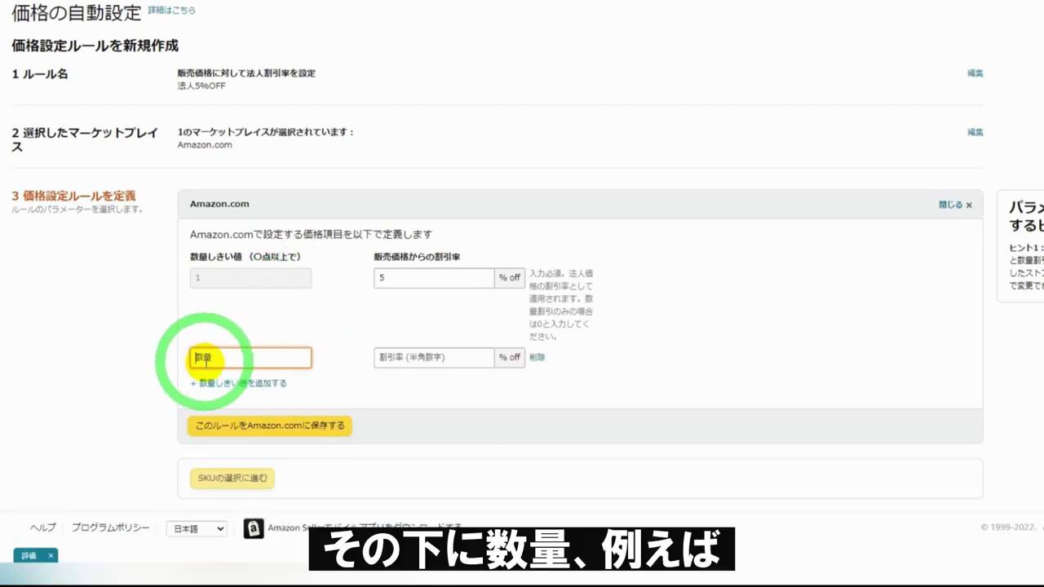
type("2")
left_click(394, 356)
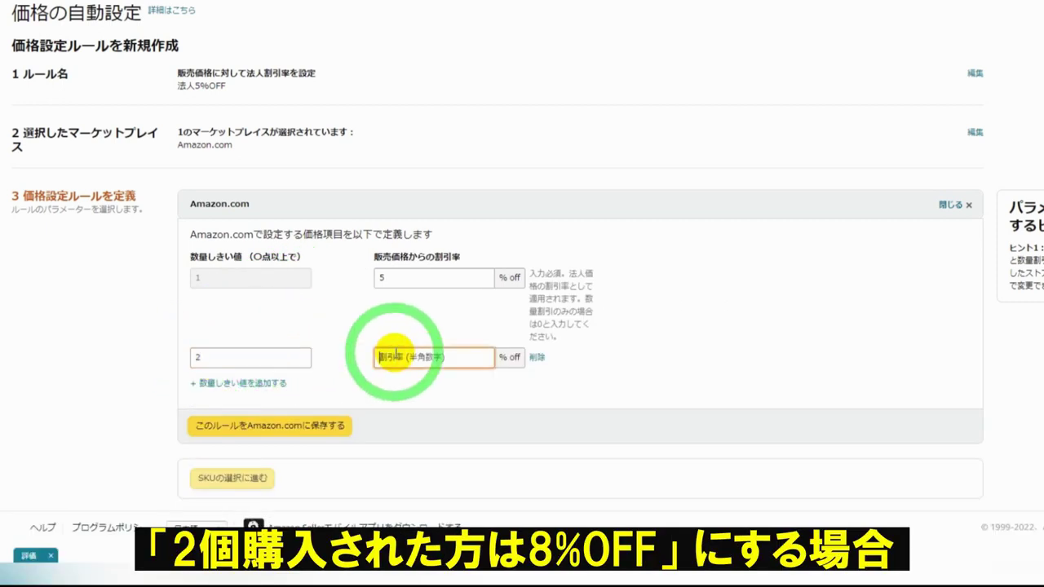
type("8")
left_click(417, 358)
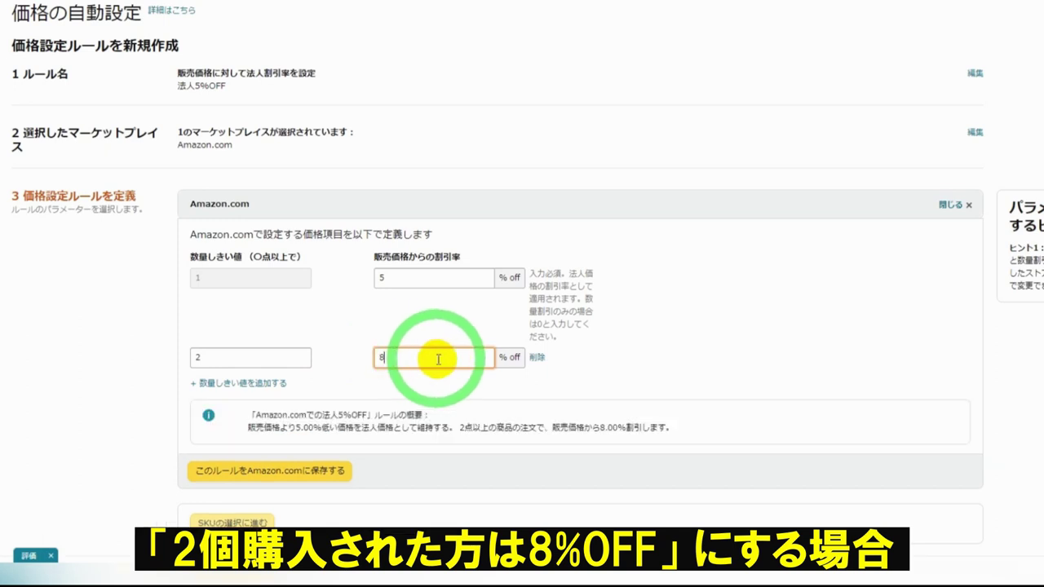
left_click(405, 365)
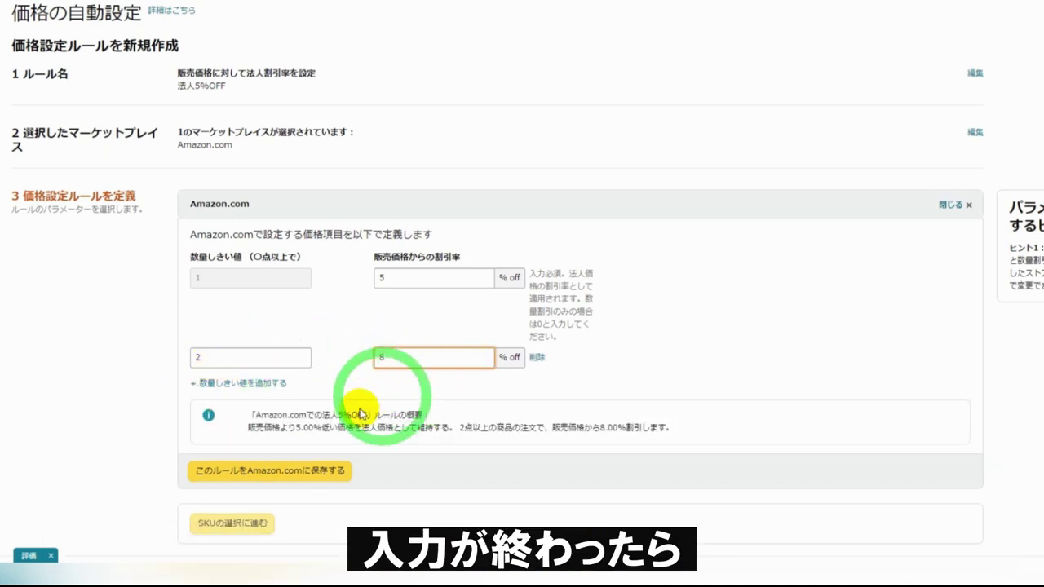
left_click(266, 473)
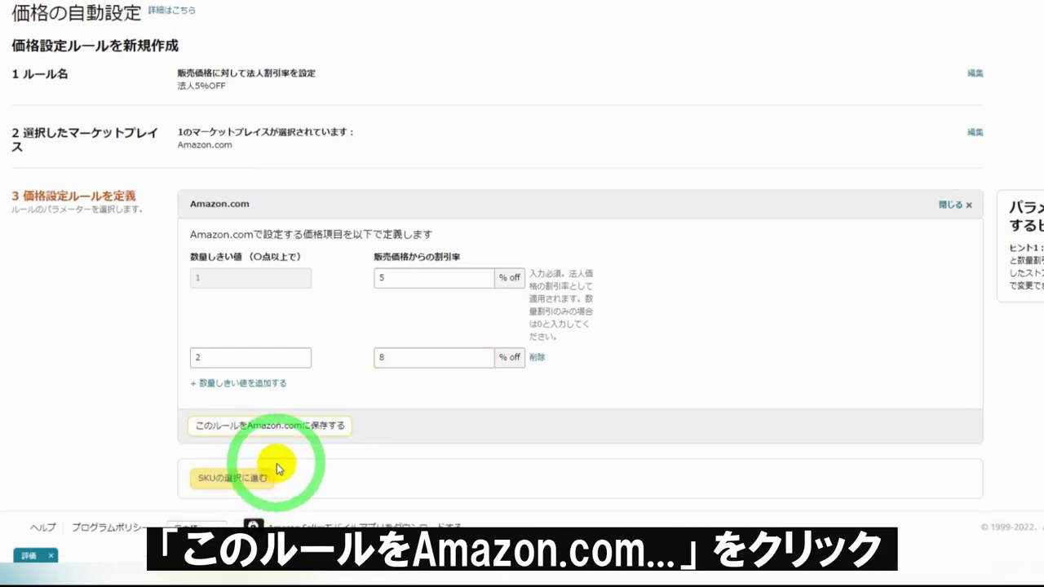
left_click_drag(188, 225, 259, 216)
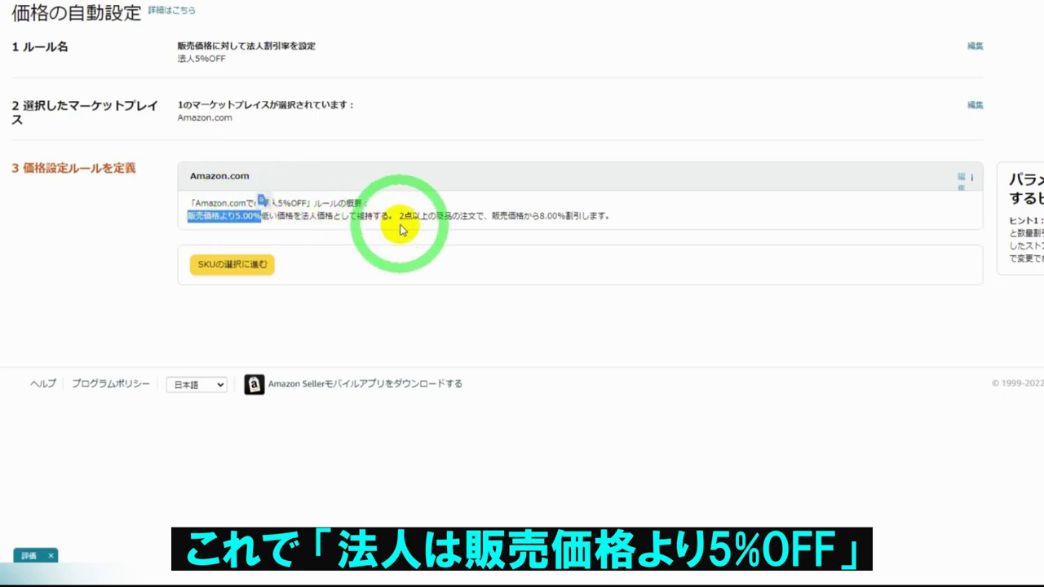
left_click_drag(399, 216, 606, 217)
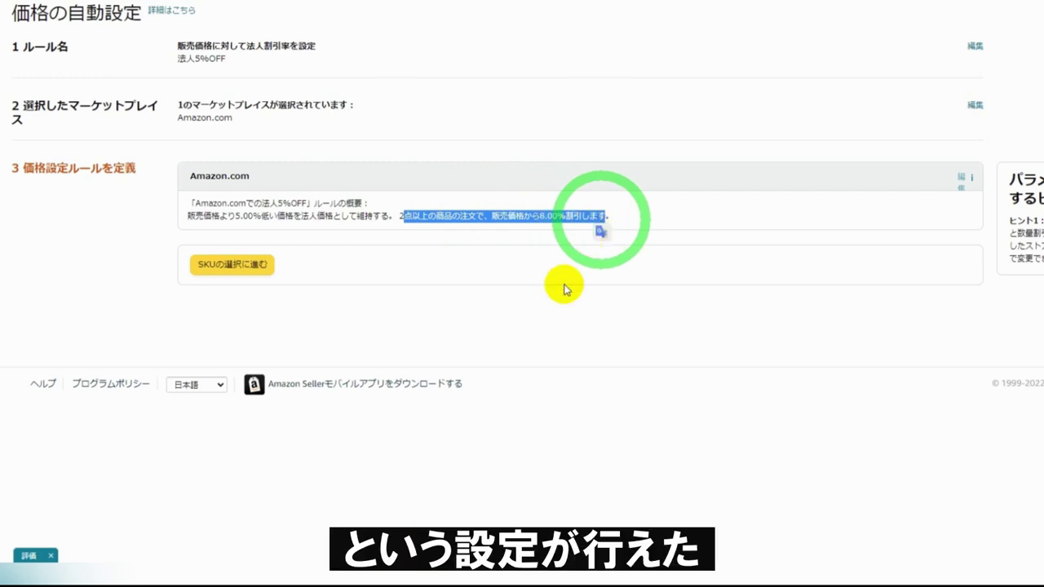
Proceed to SKU selection and assign all listed SKUs to the 法人5%OFF rule, confirming the start of automated pricing.
left_click(244, 267)
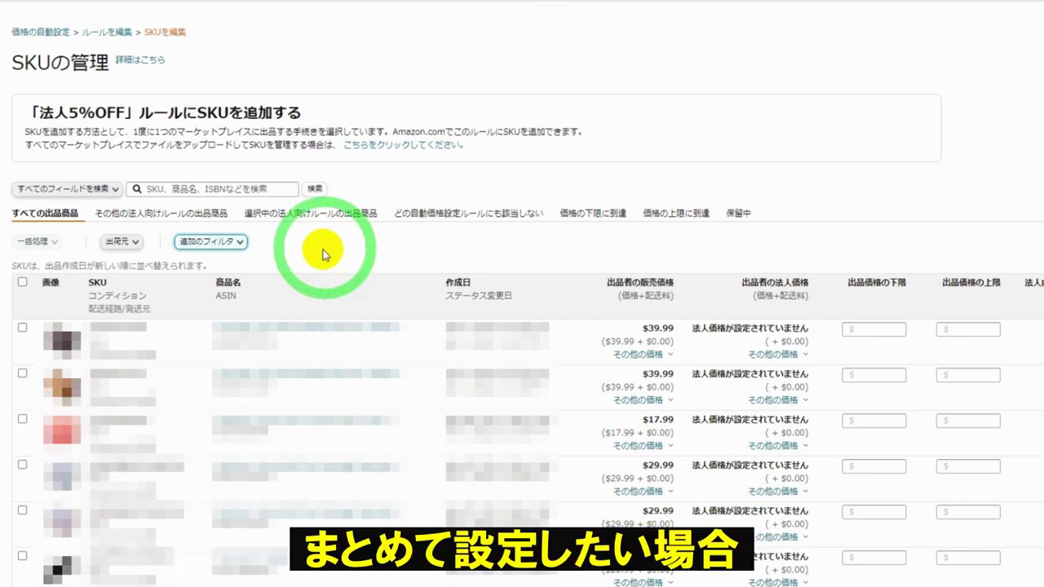
left_click(22, 283)
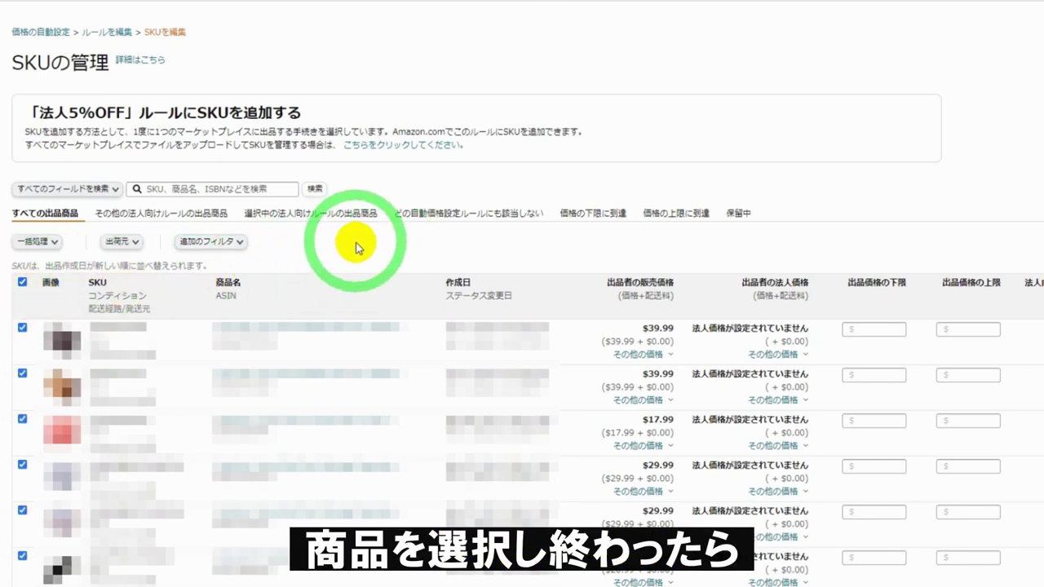
left_click(54, 244)
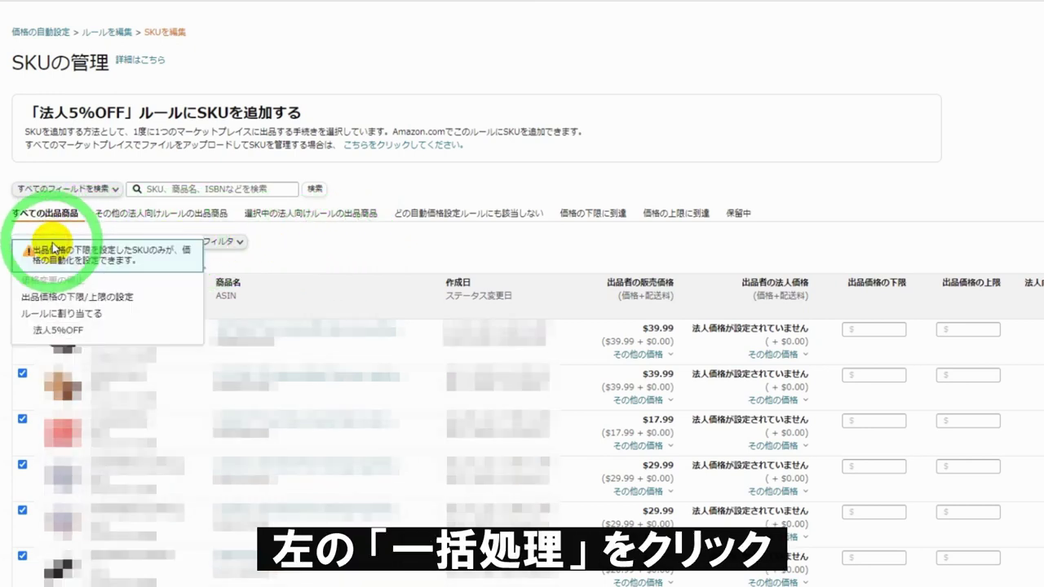
left_click(70, 330)
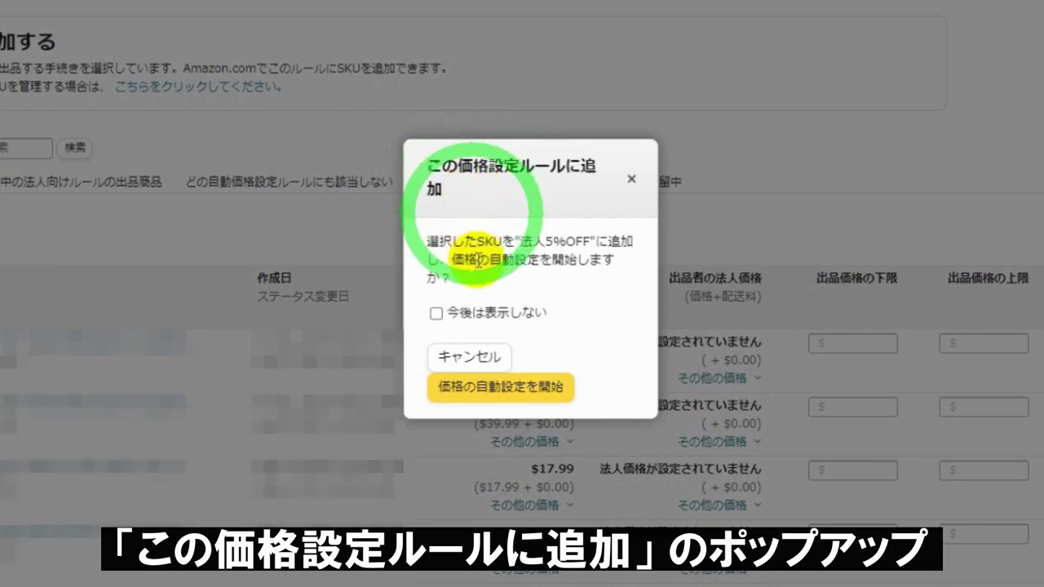
left_click(503, 389)
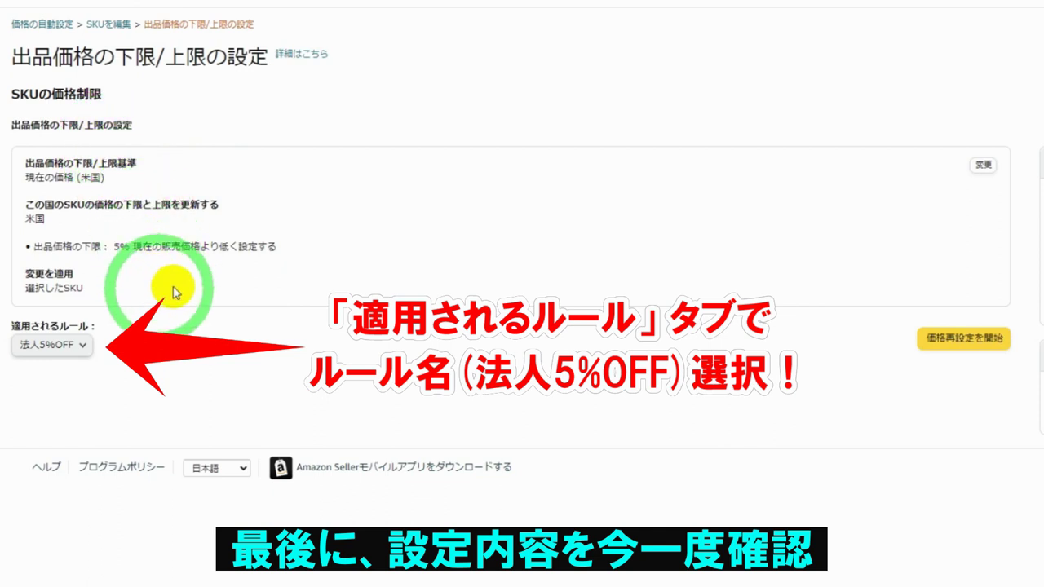
Start repricing the selected SKUs under the 法人5%OFF rule and check the 出品者の法人価格 and 出品価格の下限 columns.
left_click(952, 343)
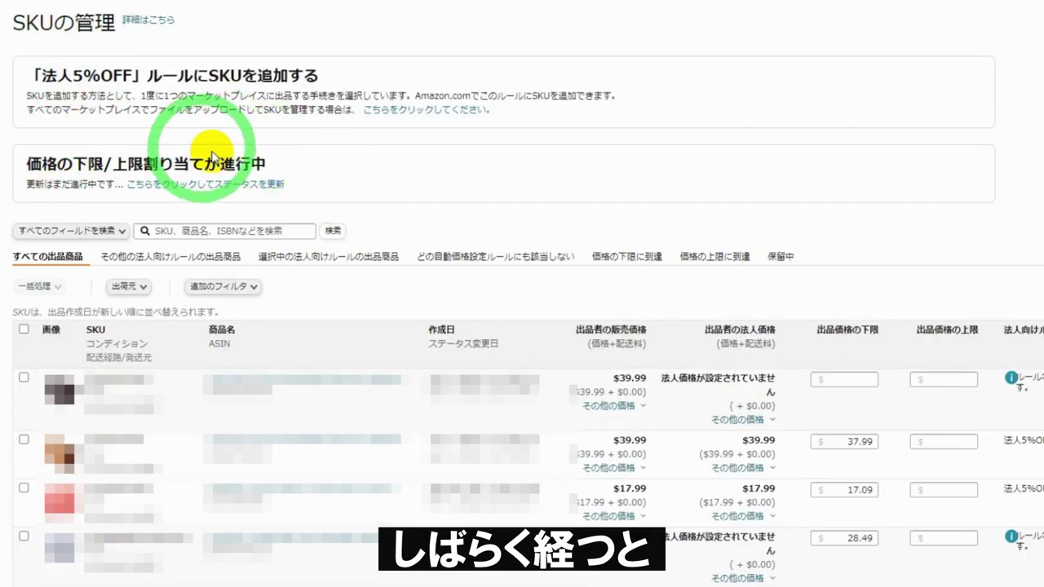
left_click_drag(705, 330, 777, 337)
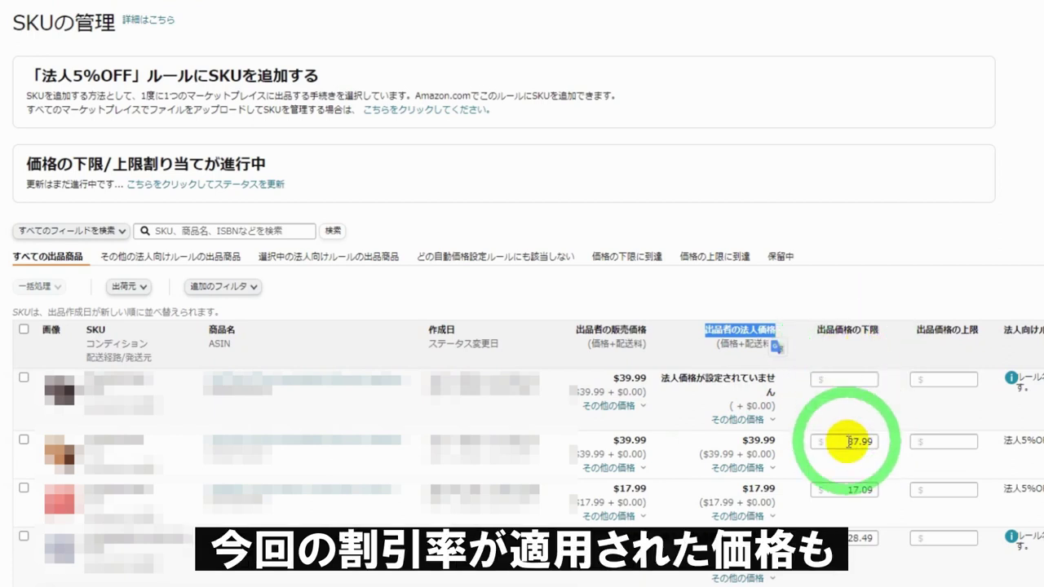
left_click_drag(849, 441, 886, 442)
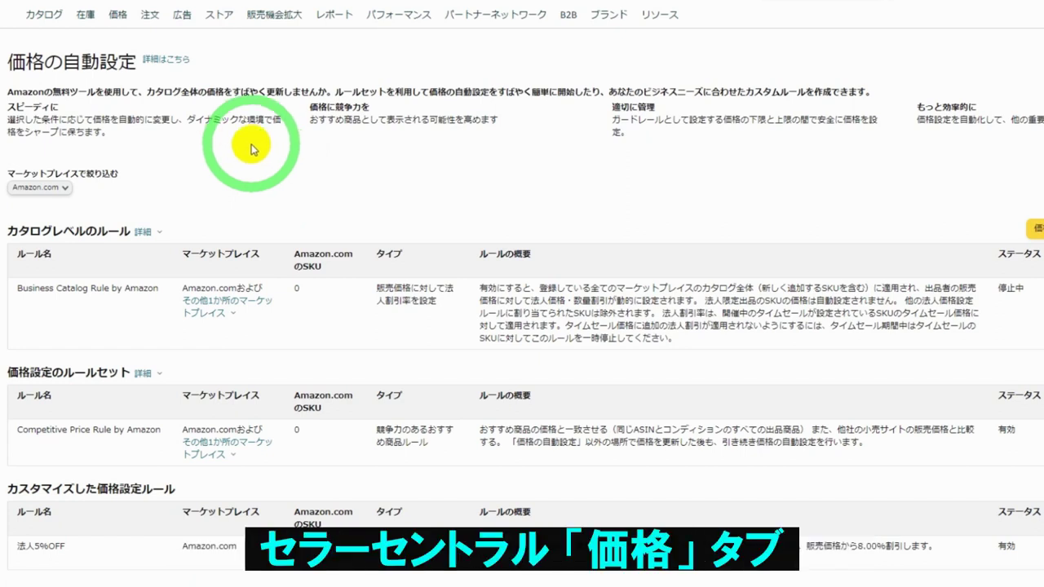
Reopen the 価格の自動設定 page and show the available actions for the custom 法人5%OFF rule.
mouse_move(127, 24)
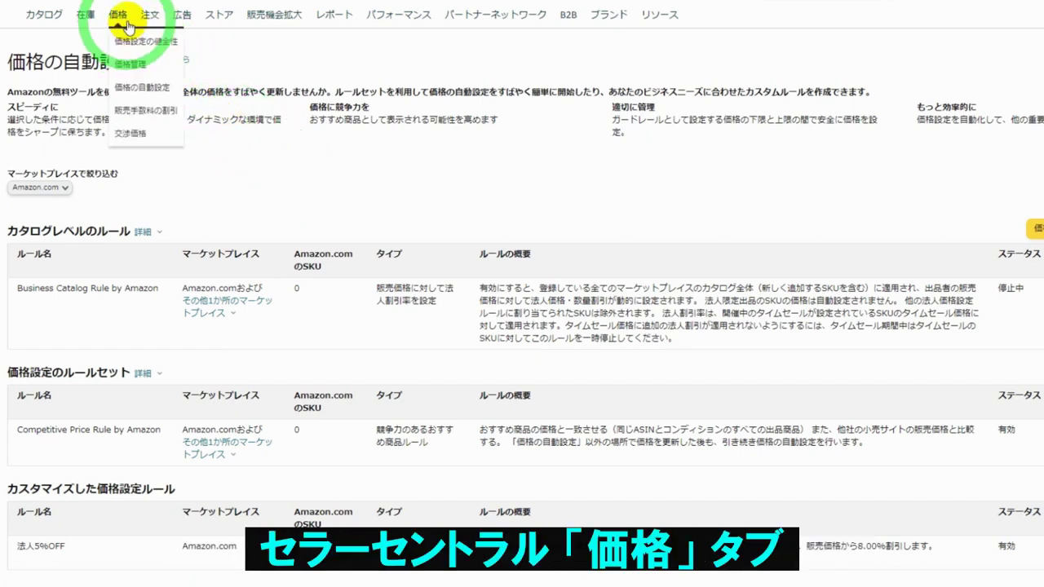
left_click(143, 87)
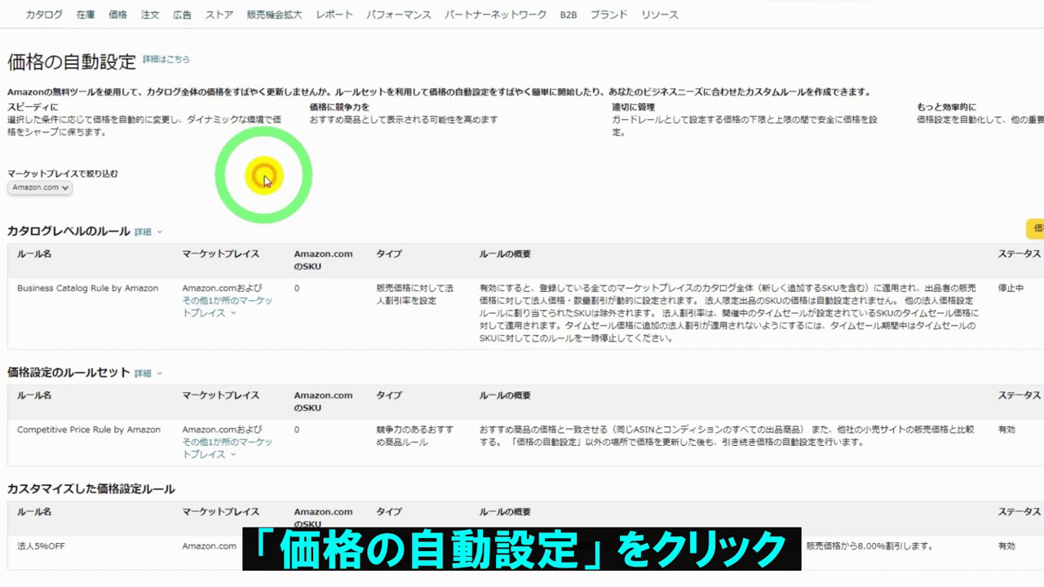
left_click_drag(9, 484, 184, 496)
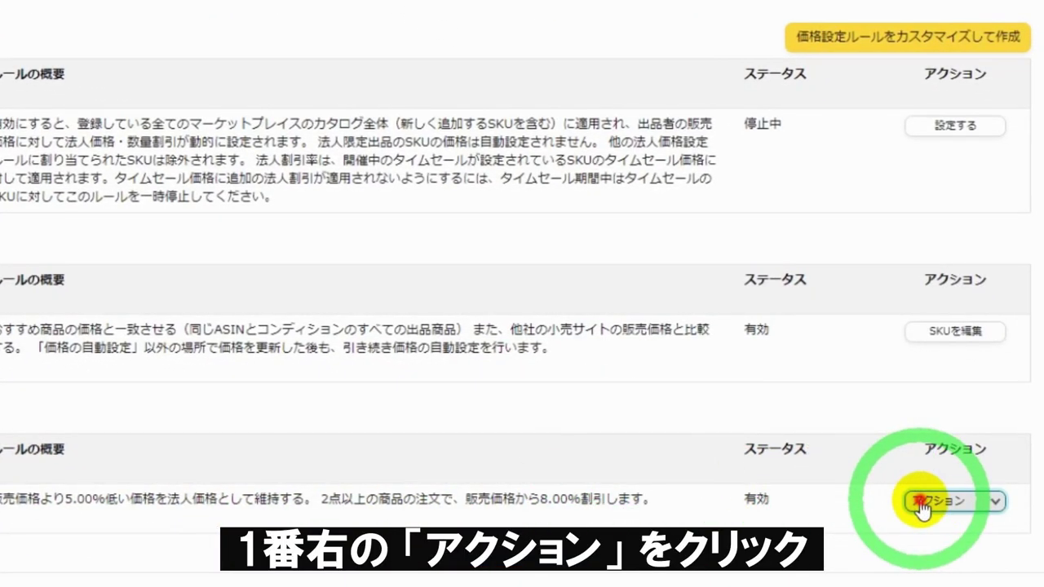
left_click(925, 503)
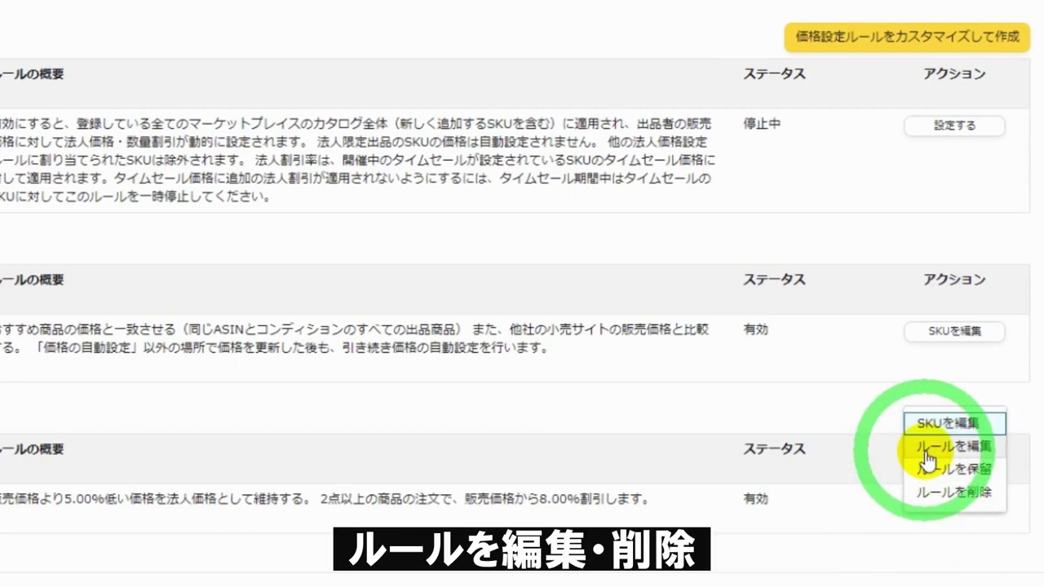